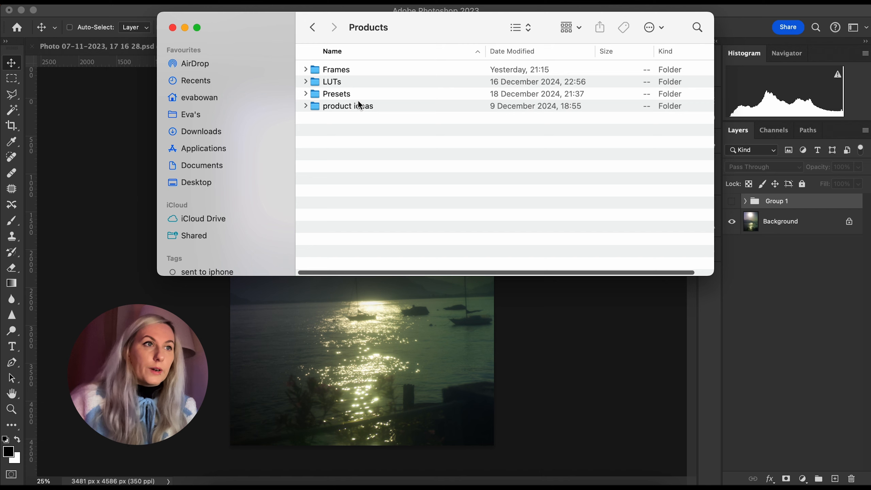
In Finder, open the Frames folder and the Dreamy Overlays Pack folder that carries the creator's name.
double_click(346, 70)
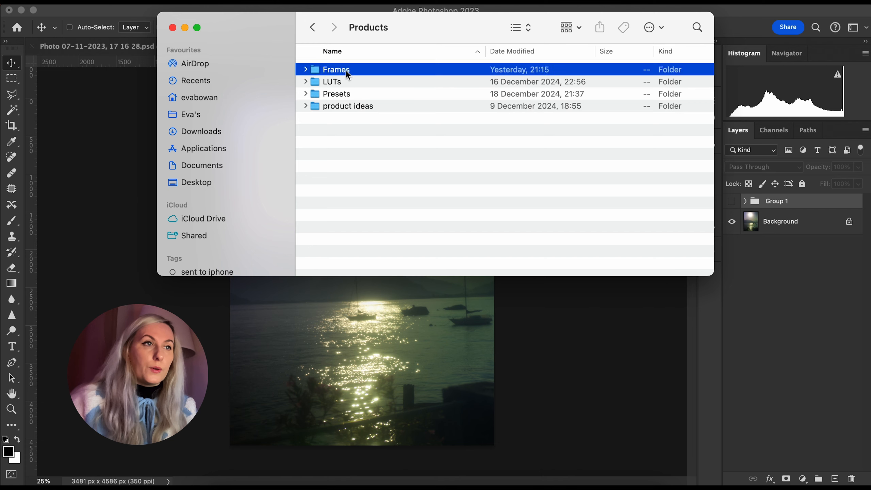
double_click(385, 118)
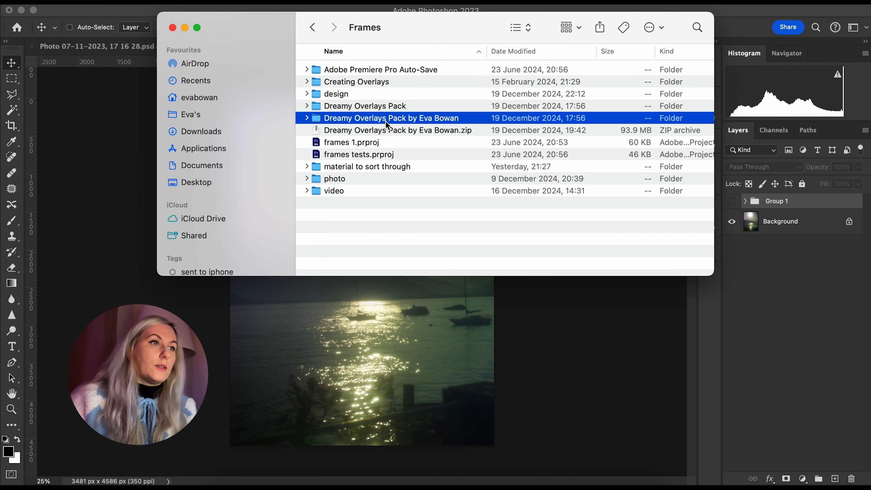
scroll(307, 88, up, 5)
click(306, 82)
click(307, 81)
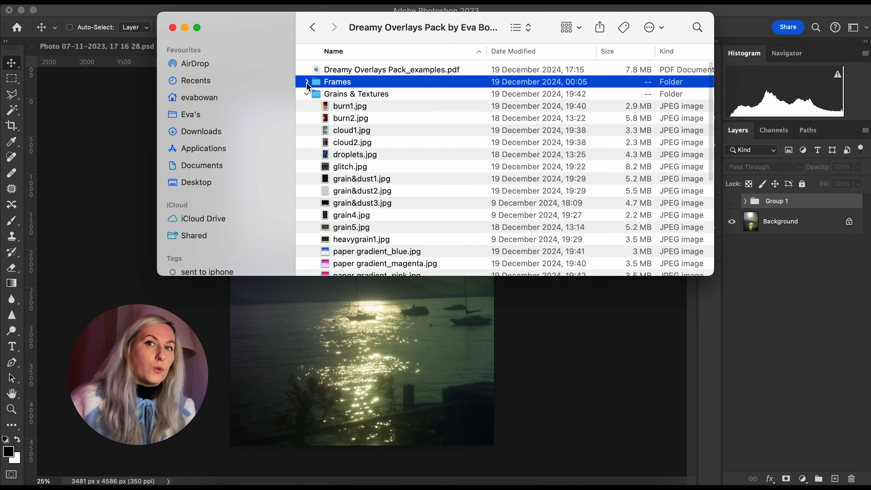
Open grain5.jpg from Grains & Textures in Photoshop and place it as a new layer in DSC00068.JPG.
scroll(305, 104, down, 3)
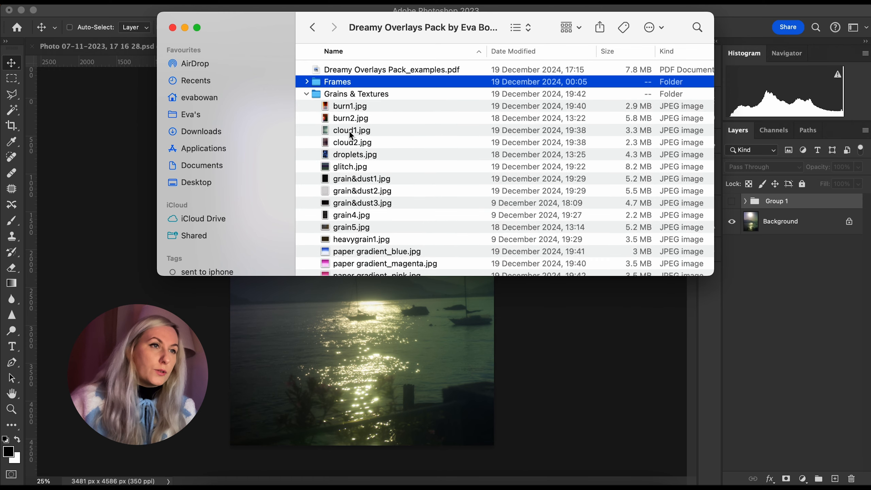
scroll(348, 131, down, 5)
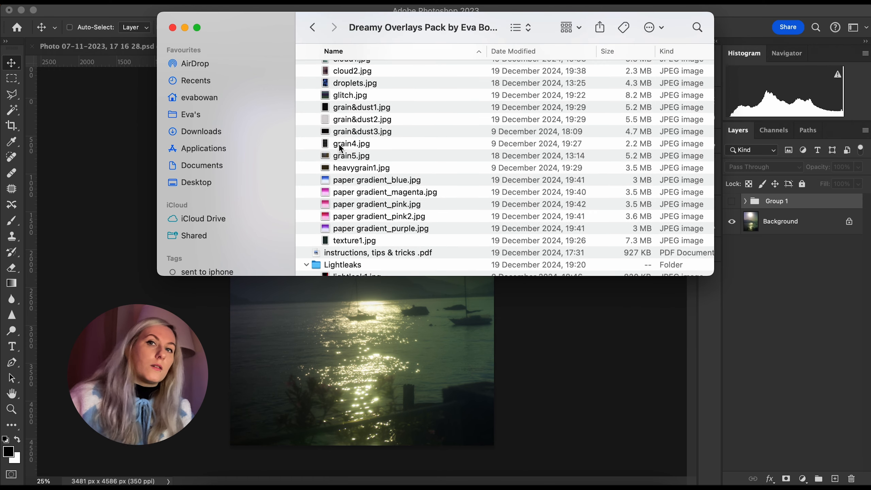
click(346, 156)
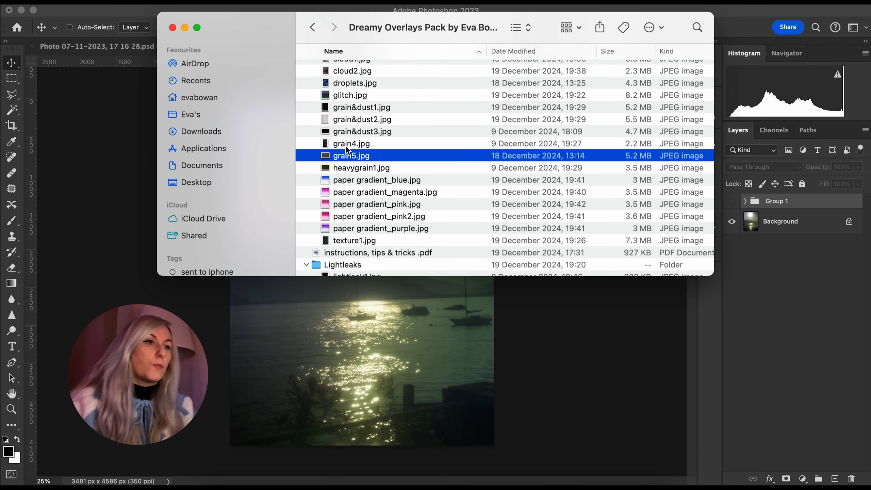
drag(435, 246, 485, 489)
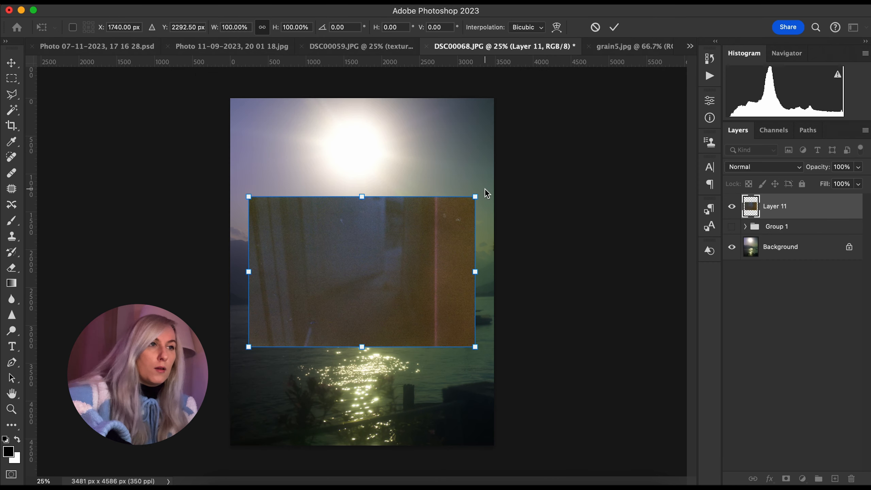
Rotate the grain overlay 90° and enlarge it to cover the whole photo.
drag(487, 195, 445, 385)
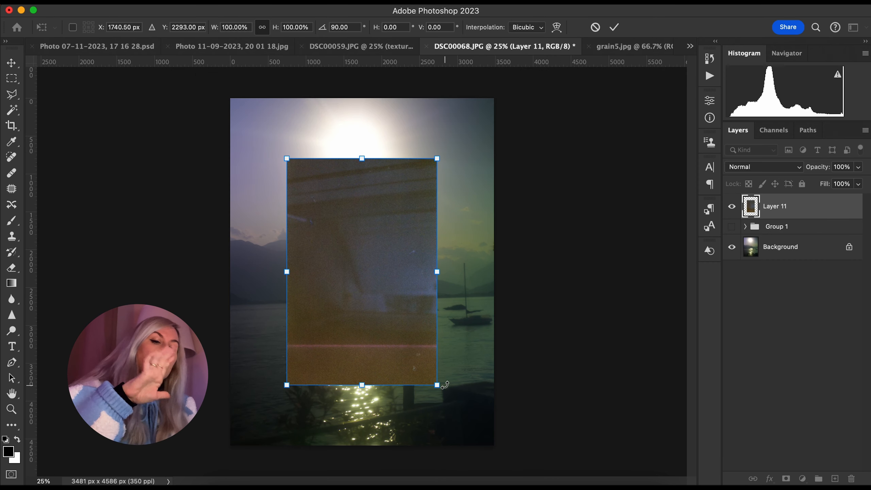
drag(441, 160, 518, 77)
key(Return)
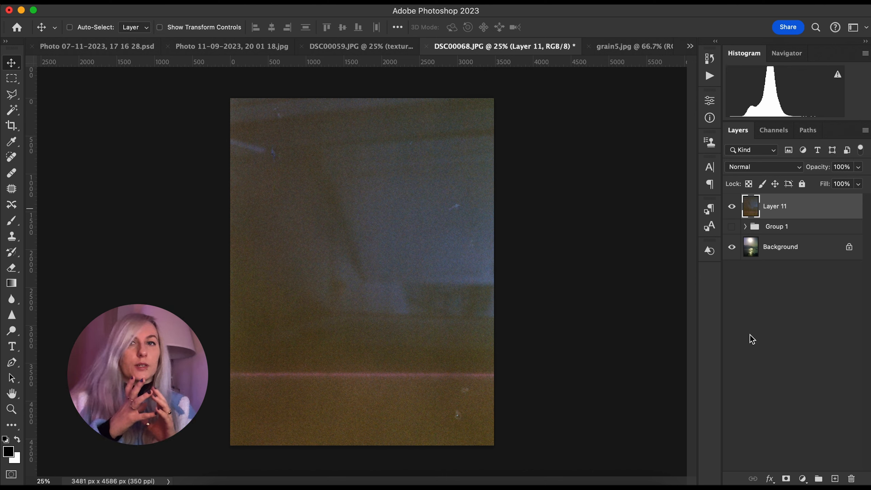
Set the grain layer's blend mode to Soft Light and its opacity to 38%.
click(779, 167)
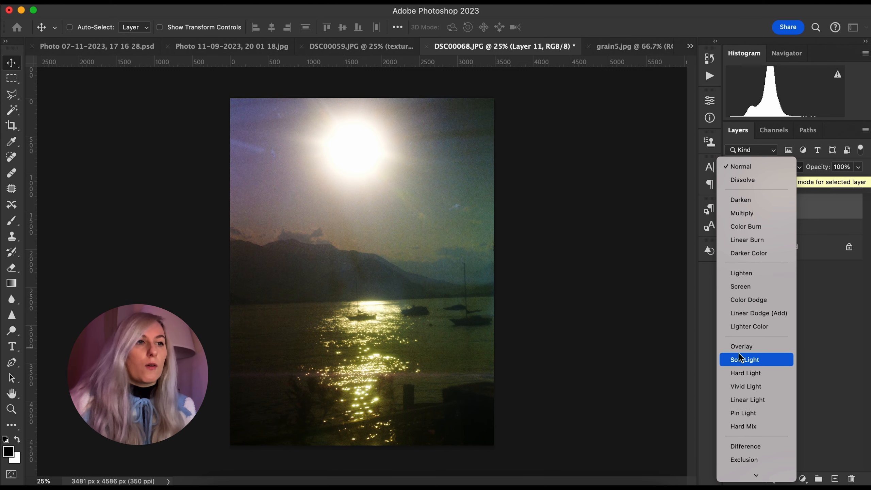
click(739, 360)
click(858, 168)
drag(860, 181, 822, 181)
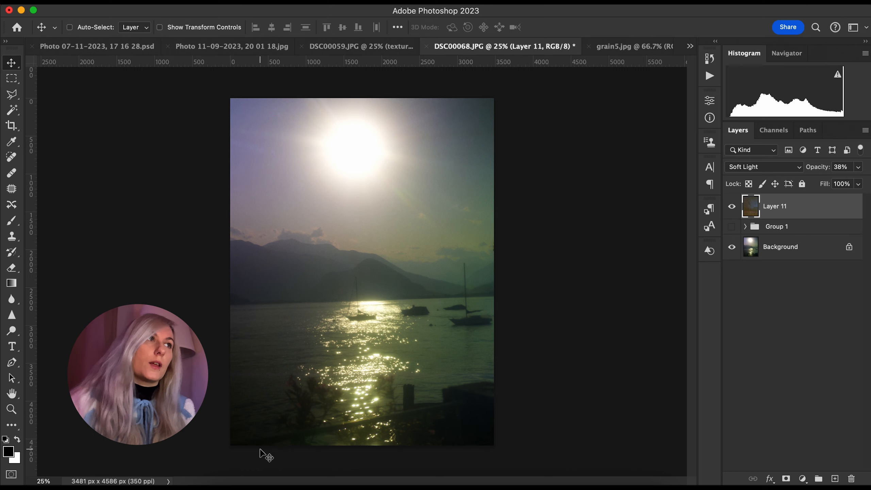
Switch to Finder, preview texture1.jpg in the overlays folder and open it in Photoshop.
click(221, 489)
key(Down)
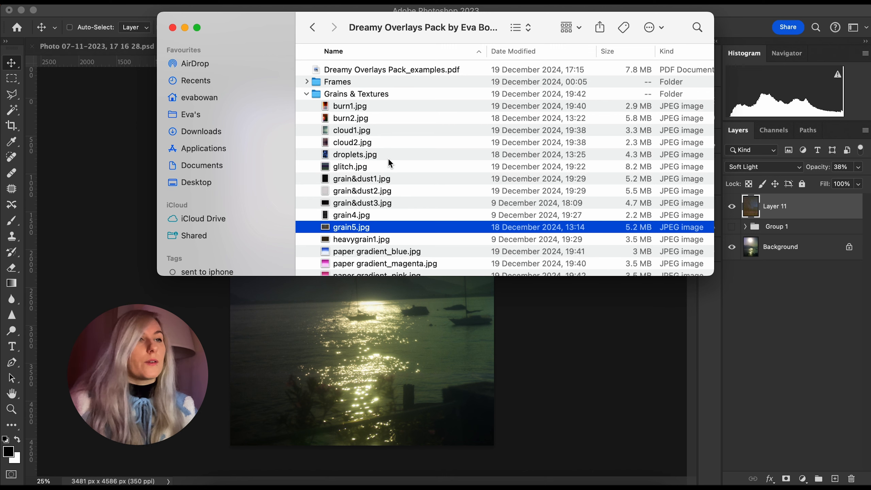
scroll(362, 165, down, 5)
click(357, 183)
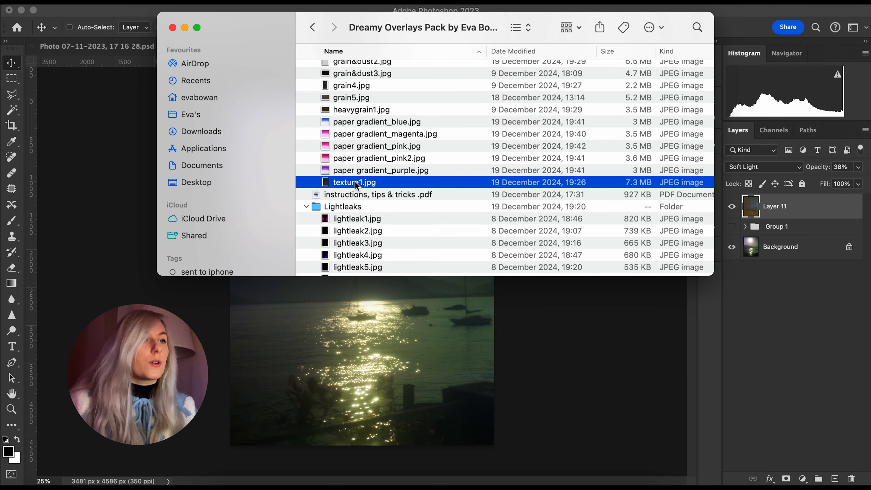
key(space)
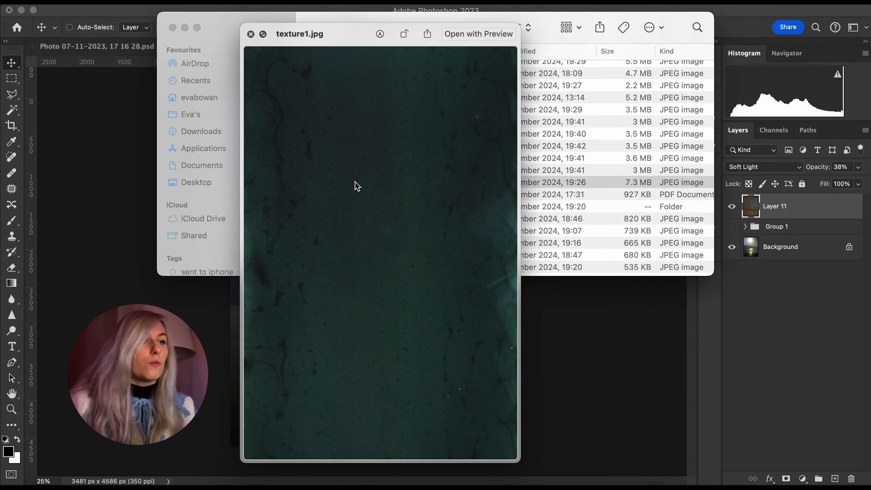
key(space)
double_click(357, 183)
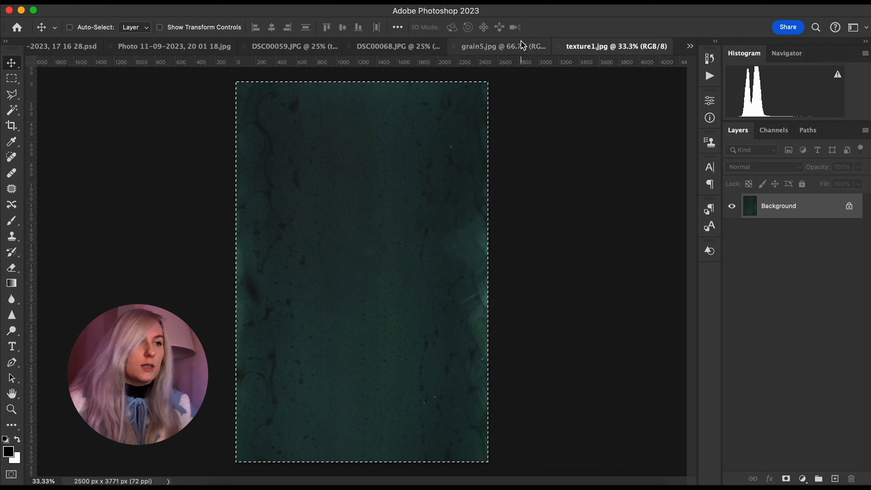
Paste the green texture into DSC00068.JPG and enlarge it to cover the whole photo.
click(415, 47)
key(super+v)
key(super+t)
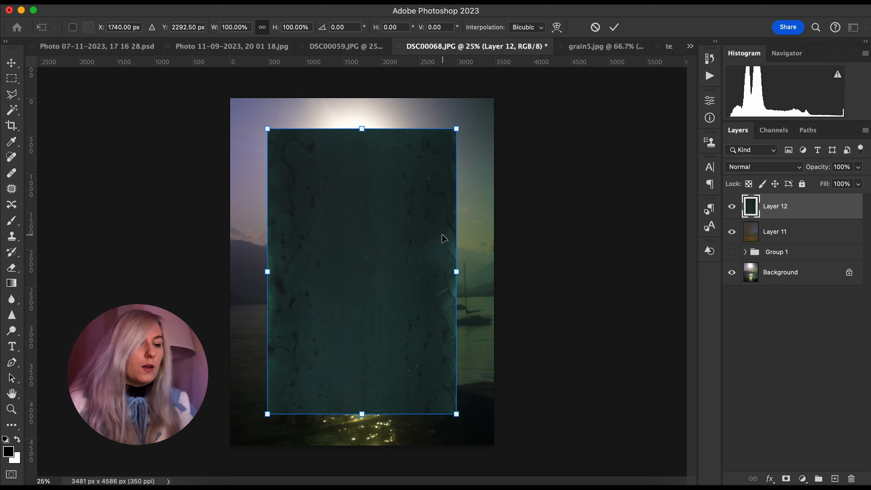
drag(457, 130, 516, 85)
key(Return)
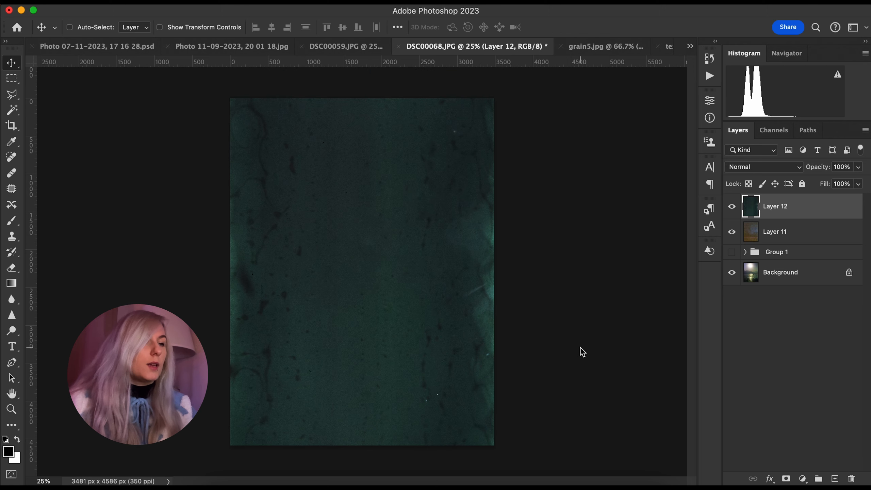
Set the green texture layer's blend mode to Overlay and its opacity to 71%.
click(788, 173)
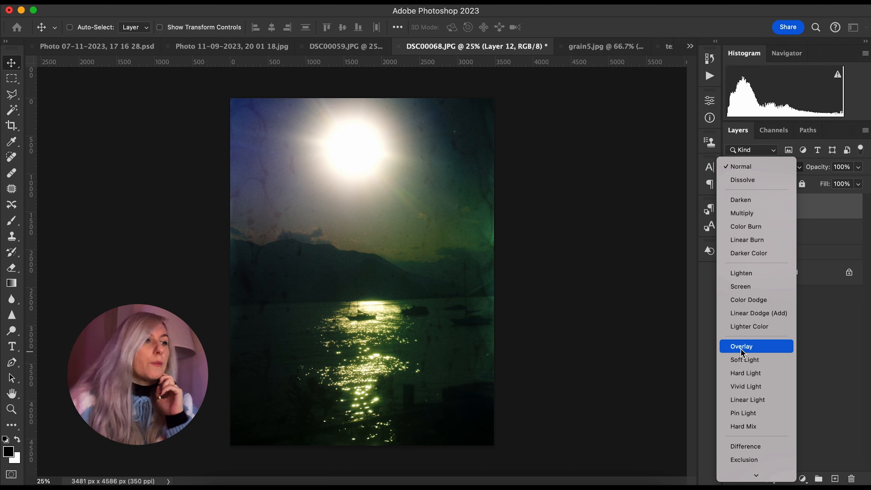
click(741, 347)
click(860, 167)
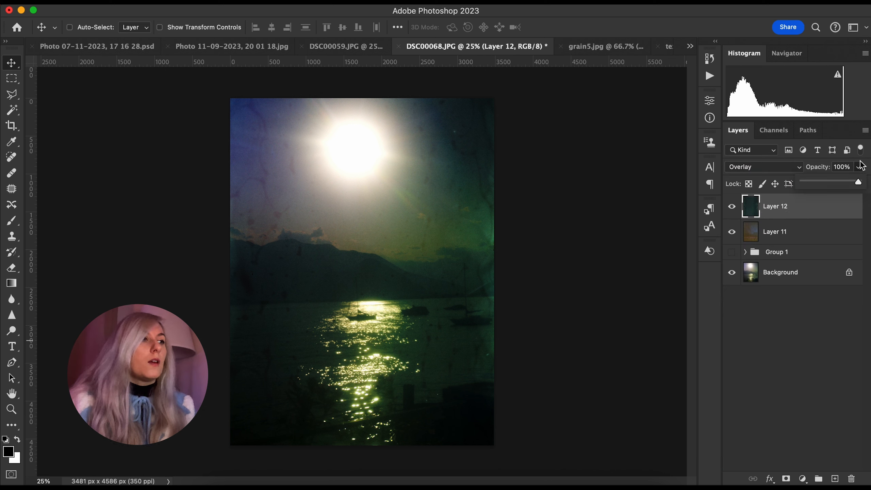
drag(840, 181, 843, 181)
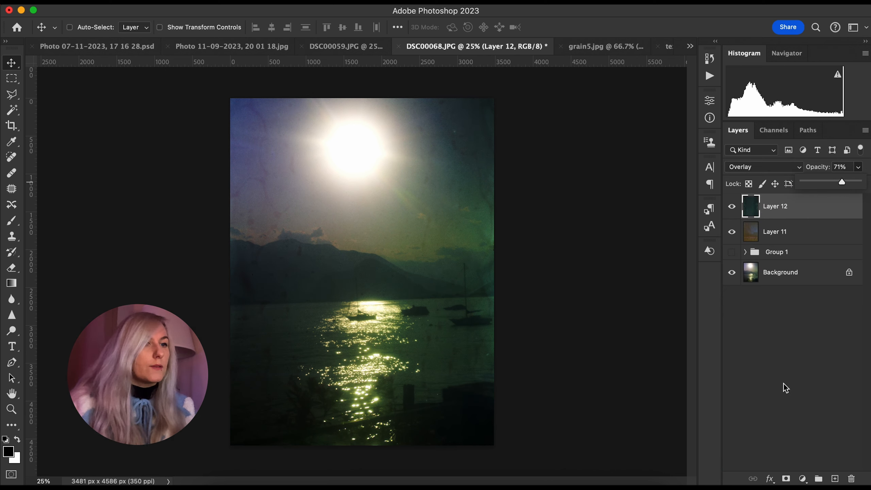
Toggle the visibility of the green texture and grain layers to compare their effect on the photo.
click(732, 206)
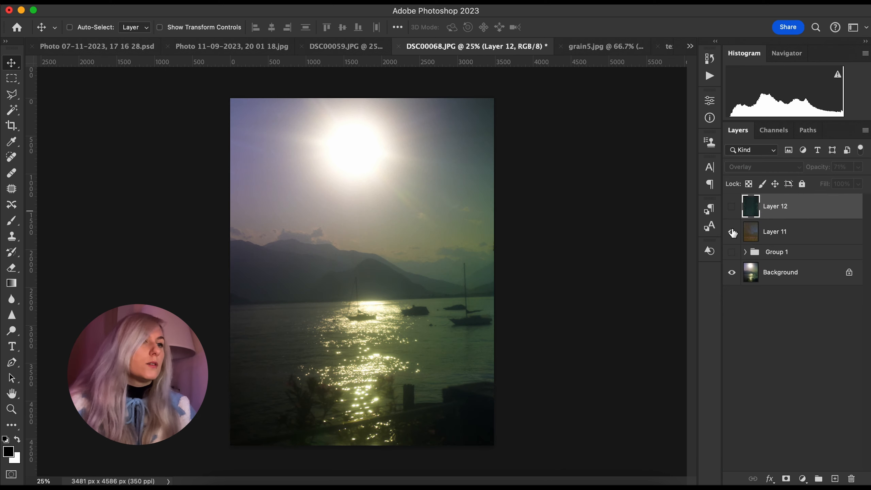
click(732, 232)
click(732, 233)
click(733, 207)
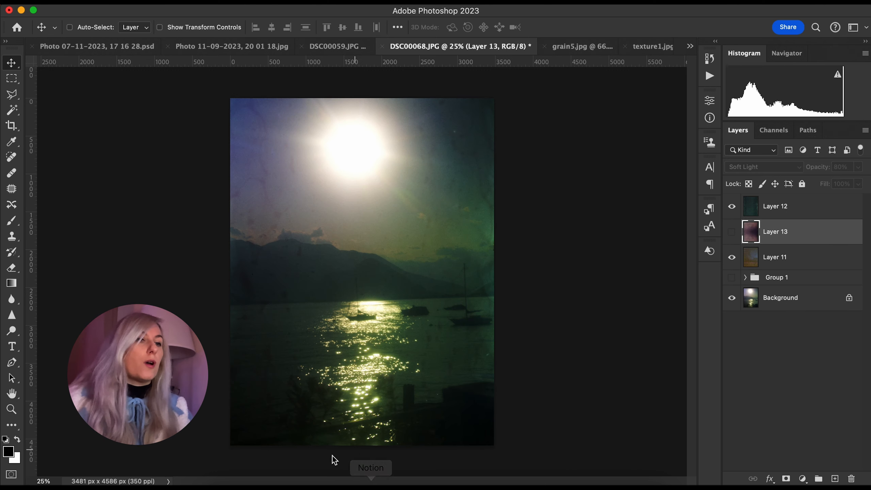
Switch to Finder, pick paper gradient_purple.jpg from the overlay files and preview it.
click(221, 484)
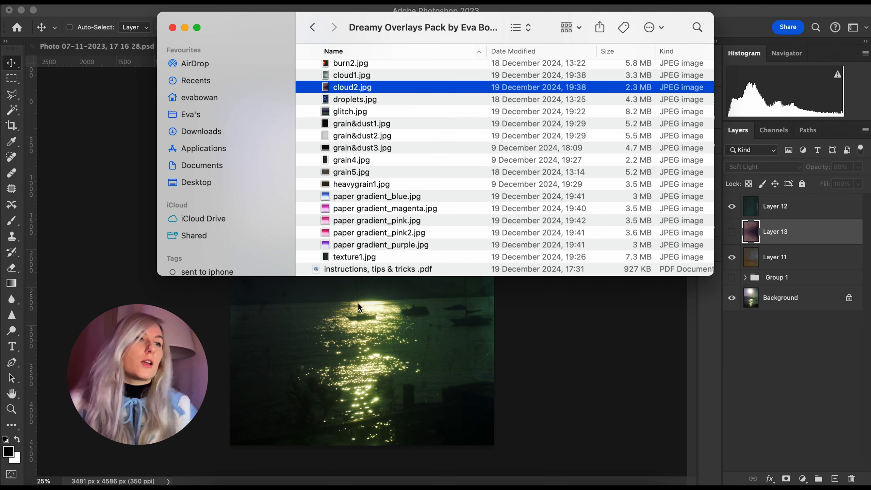
click(359, 245)
scroll(371, 172, down, 5)
key(space)
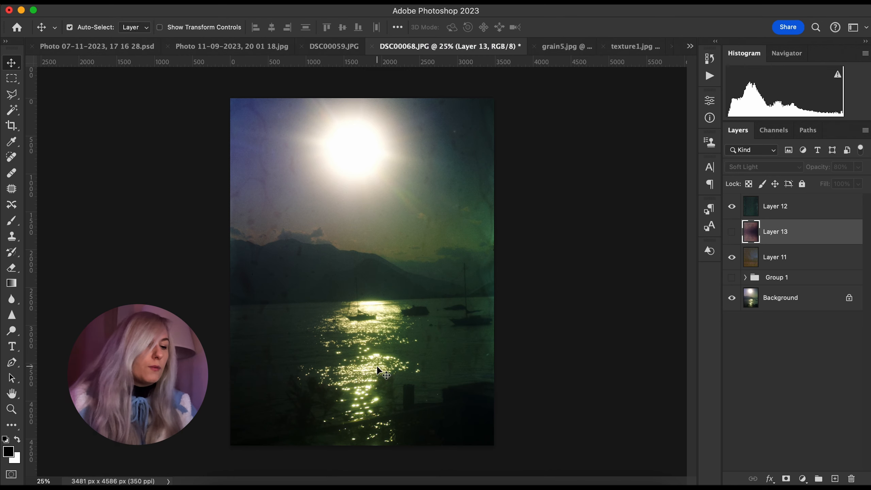
Paste the purple gradient into DSC00068.JPG and scale it to about 189% so it covers the photo.
key(super+v)
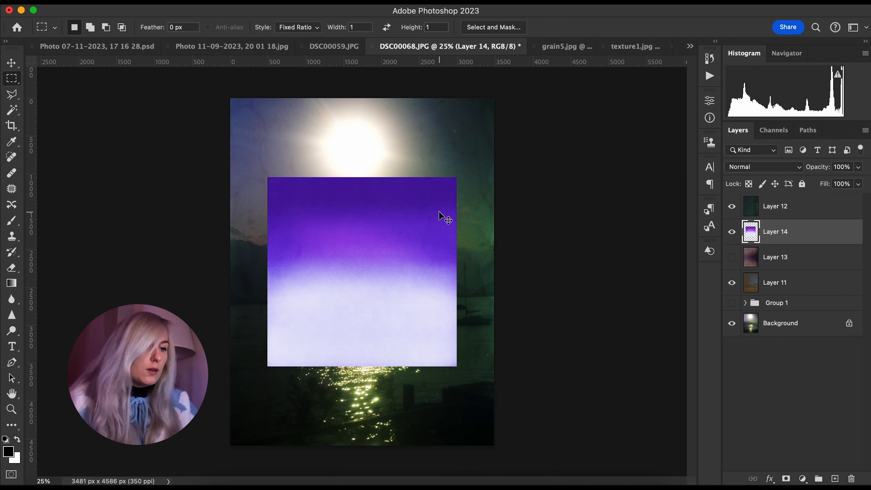
key(super+t)
drag(459, 175, 542, 92)
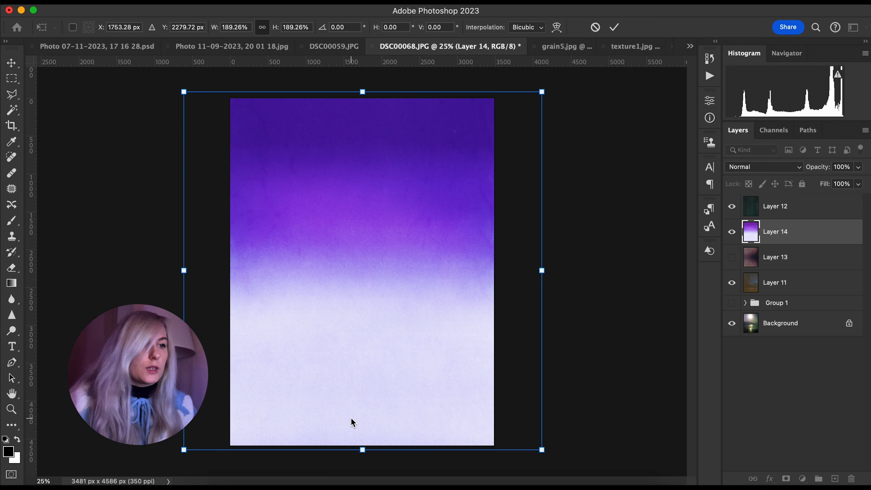
key(Return)
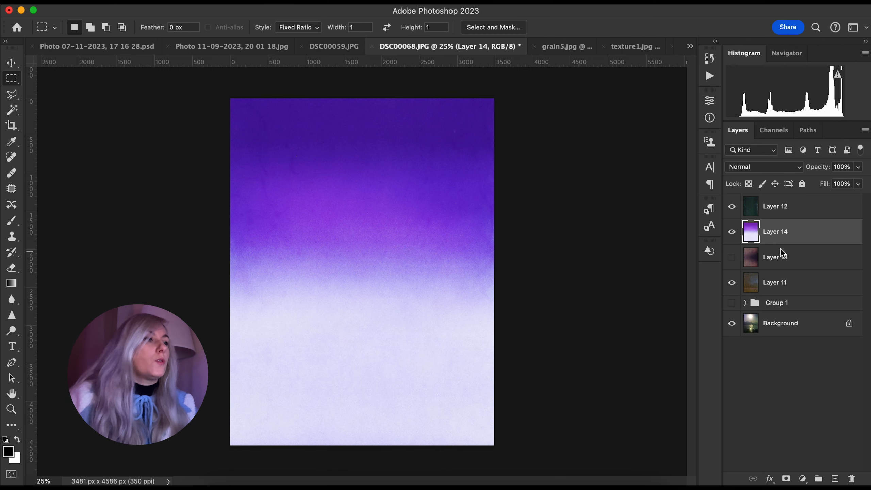
Move the purple gradient layer above the green texture layer and set its blend mode to Hard Light.
drag(779, 237, 786, 209)
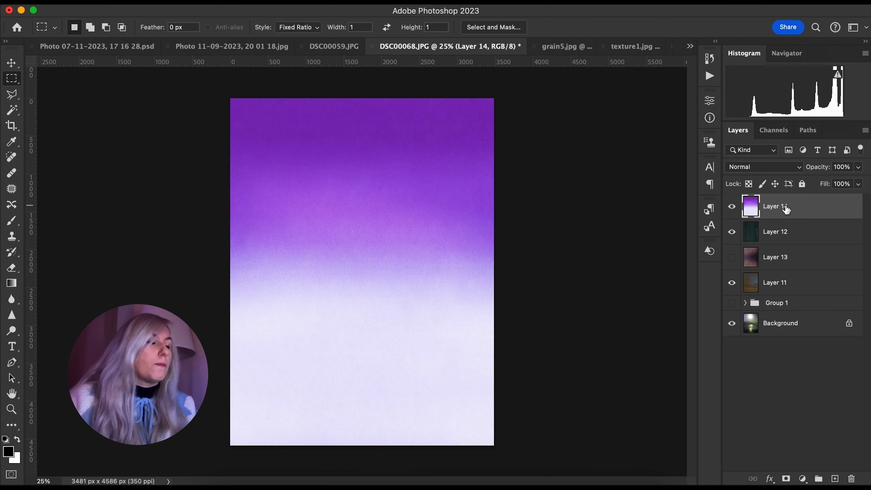
click(762, 168)
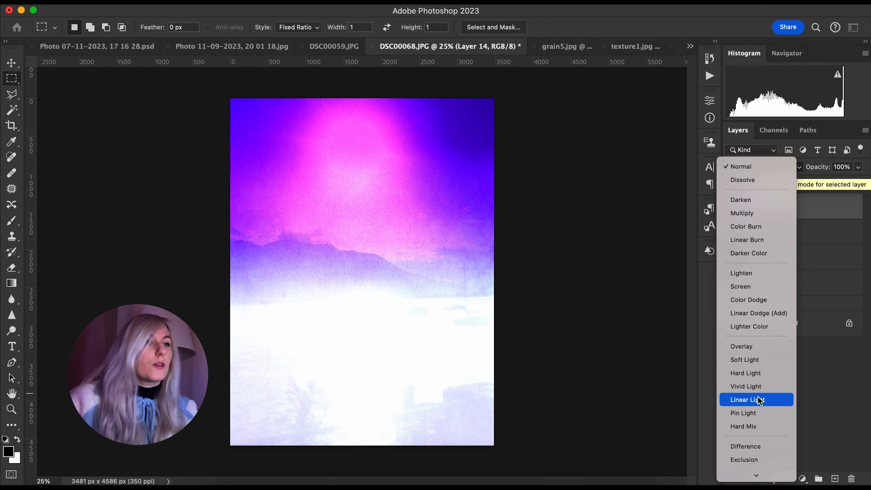
click(746, 373)
Erase the purple gradient layer over the water up to the shoreline with a soft 1760 px eraser at 17% opacity.
key(e)
drag(308, 378, 412, 377)
right_click(400, 342)
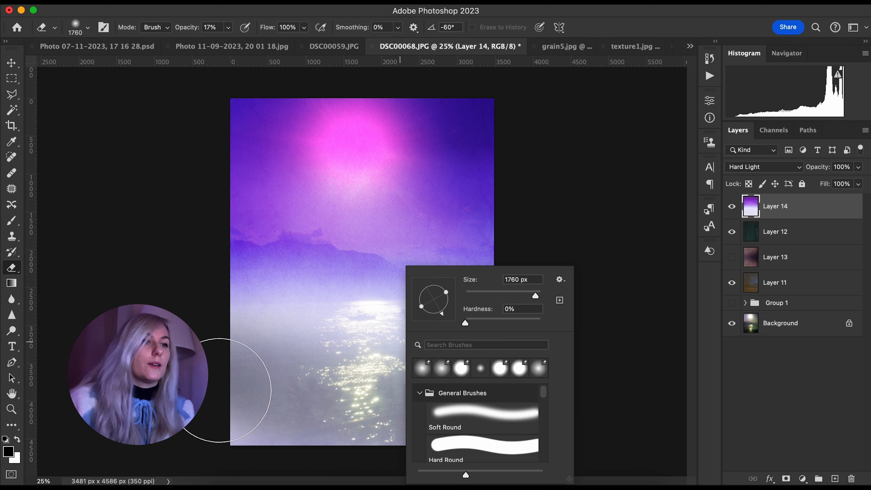
click(217, 392)
click(218, 393)
drag(219, 399, 481, 419)
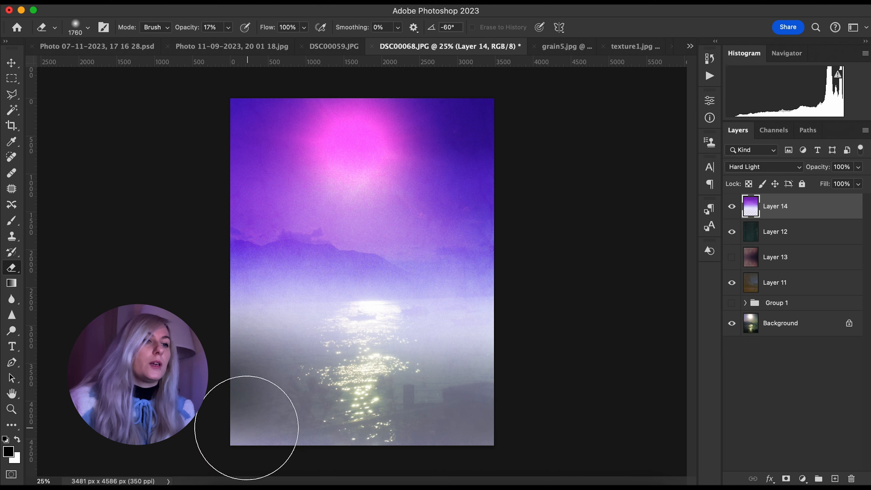
drag(247, 430, 532, 401)
mouse_move(231, 426)
mouse_down()
mouse_move(525, 408)
mouse_move(583, 380)
mouse_up()
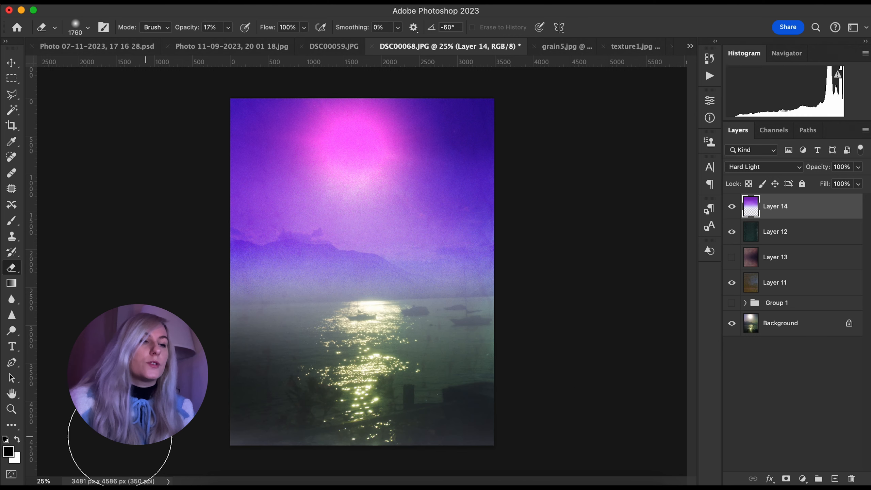
drag(120, 430, 517, 406)
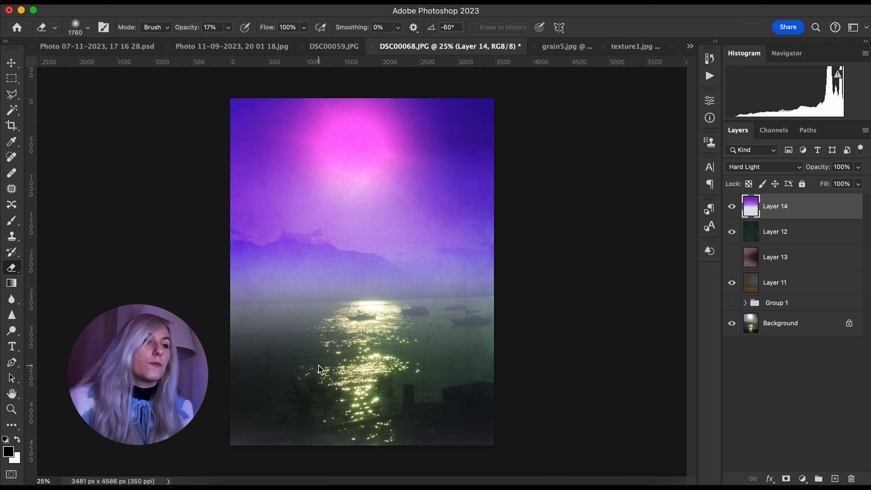
drag(448, 371, 285, 346)
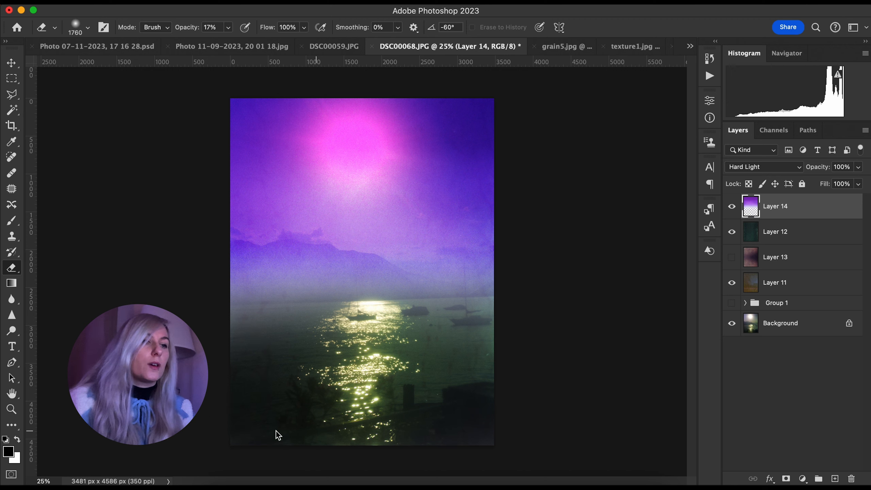
drag(227, 326, 372, 326)
drag(240, 294, 446, 292)
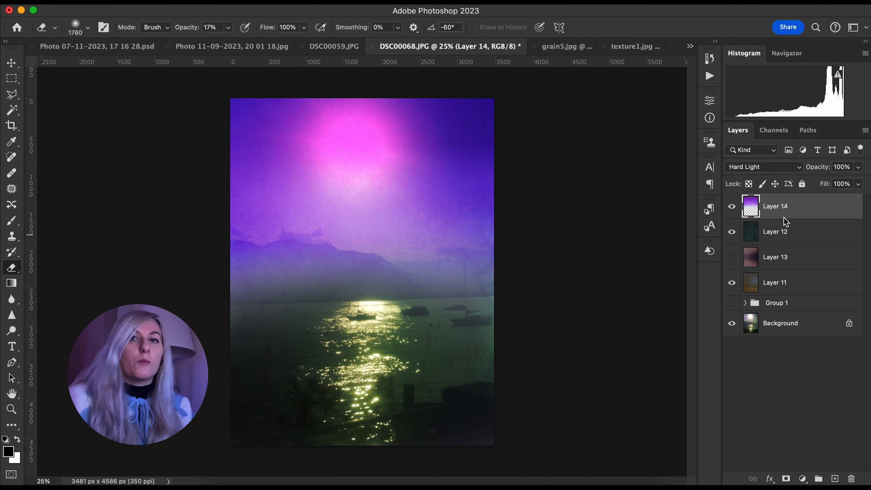
Move the purple gradient layer below the green texture and hidden Layer 13 below Layer 11, and set the gradient's opacity to 80%.
drag(781, 220, 768, 256)
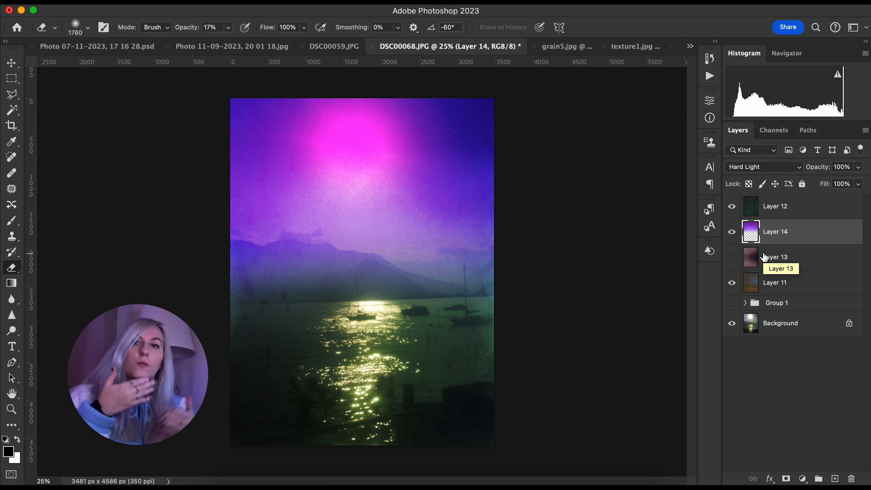
drag(764, 257, 769, 294)
click(858, 167)
drag(860, 181, 848, 185)
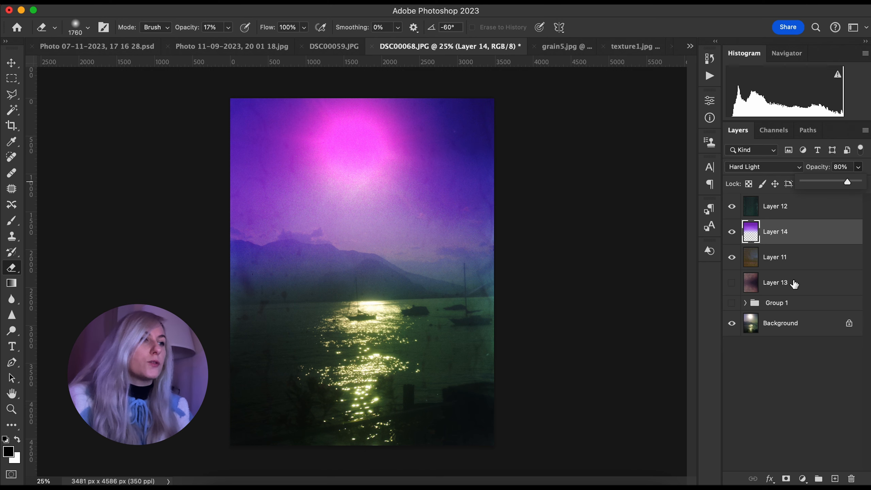
Erase the purple gradient layer along the shoreline and over the sun with the soft 1760 px eraser at 17% opacity.
drag(289, 316, 508, 305)
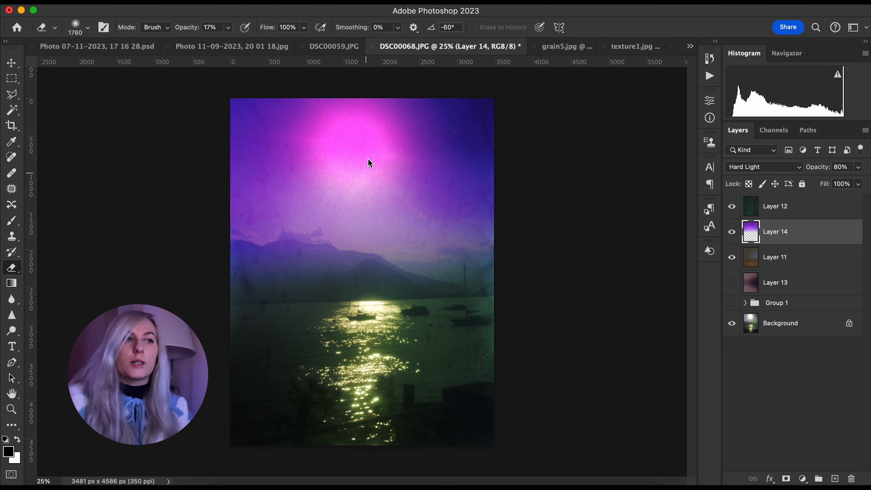
click(357, 151)
click(356, 151)
click(354, 152)
click(351, 155)
click(341, 147)
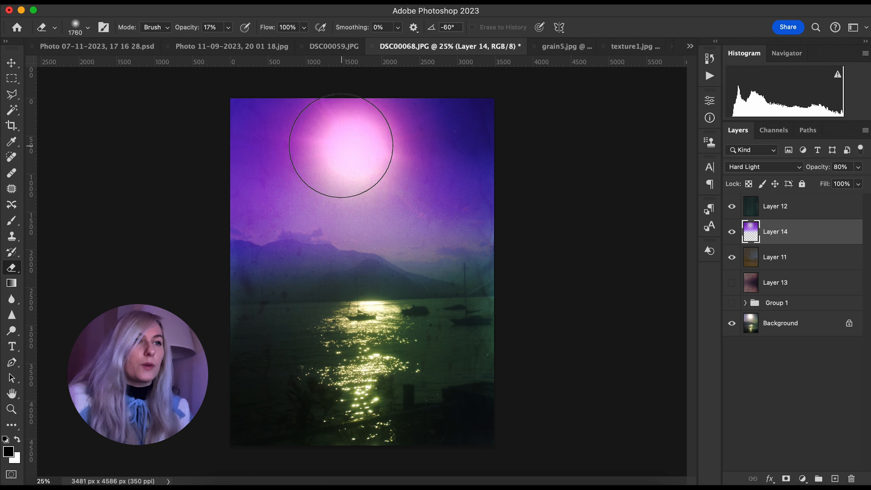
click(381, 146)
click(349, 142)
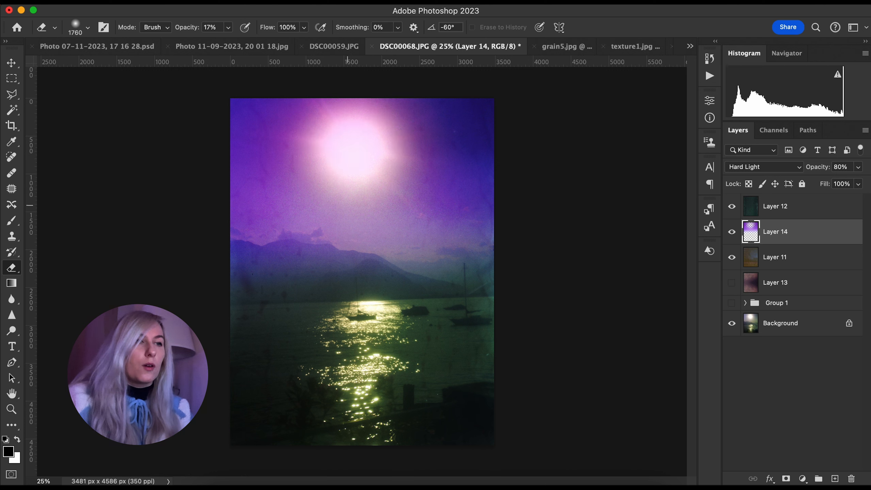
Compare the photo with and without the purple gradient layer, and set the layer's opacity to 89%.
click(733, 235)
click(734, 242)
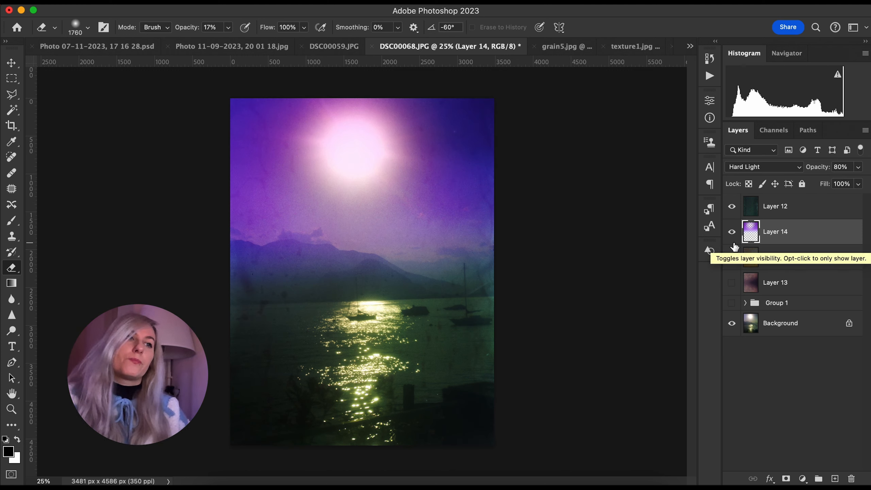
click(859, 168)
drag(857, 173, 855, 173)
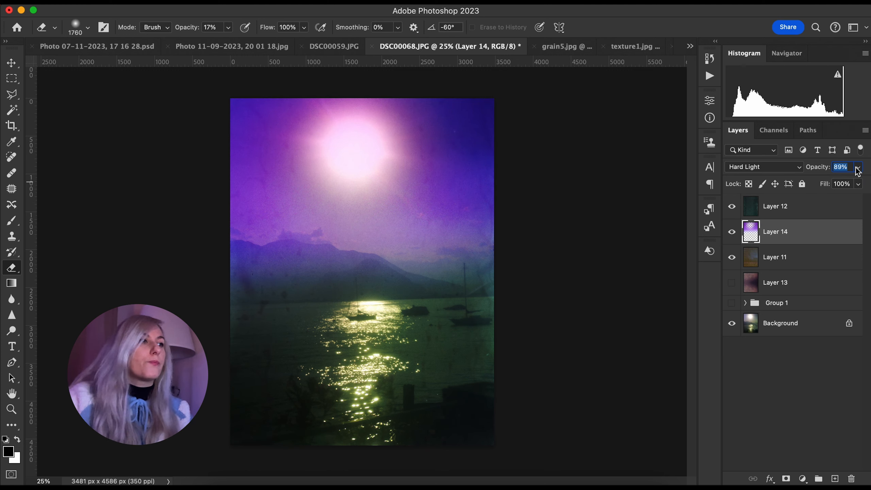
click(859, 168)
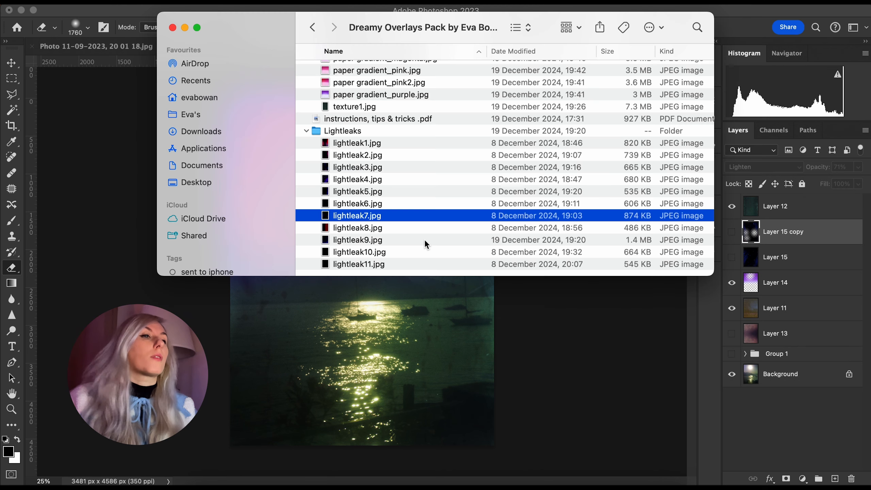
Preview lightleak2.jpg from the Lightleaks folder in Finder and open it in Photoshop.
key(space)
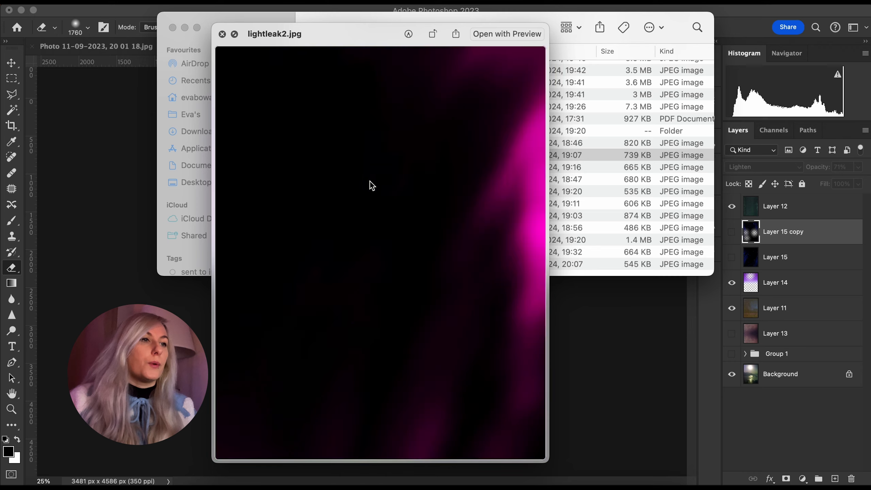
key(space)
drag(363, 156, 465, 486)
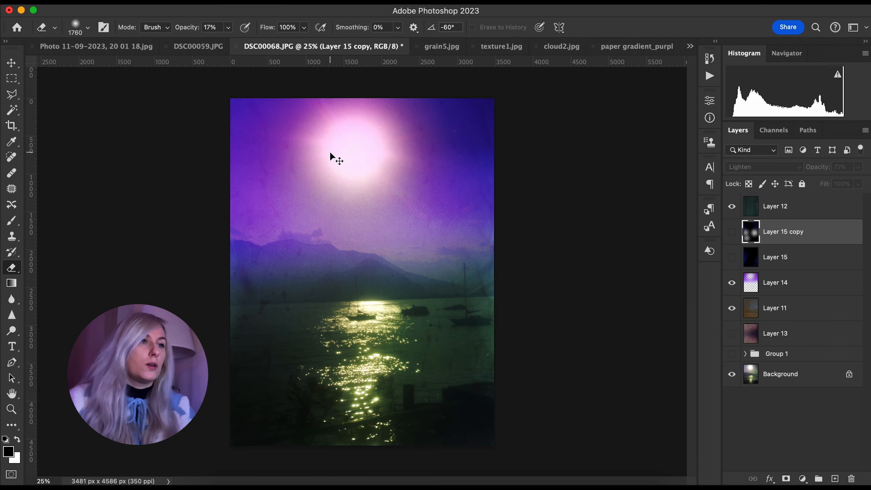
Paste the magenta light leak into DSC00068.JPG, scaled up to cover the photo, and set its blend mode to Screen.
key(super+v)
key(super+t)
drag(444, 169, 501, 98)
mouse_move(282, 377)
mouse_down()
mouse_move(226, 450)
mouse_move(250, 464)
mouse_up()
key(Return)
key(e)
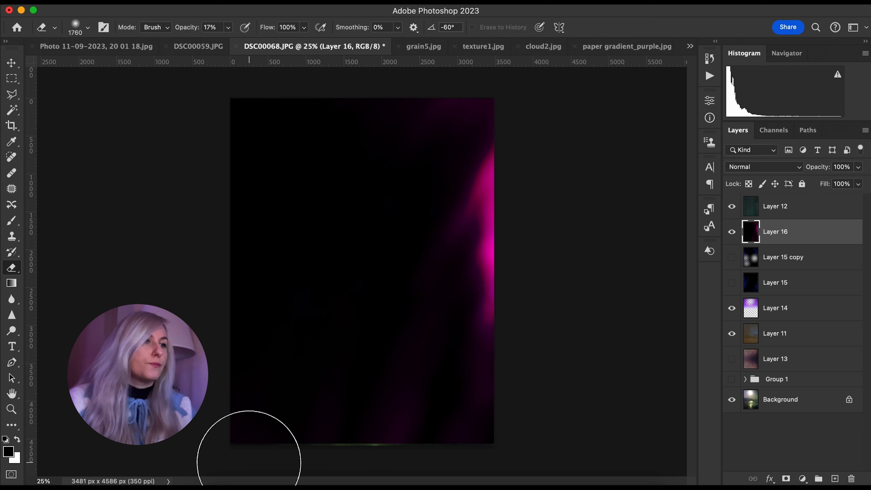
click(762, 169)
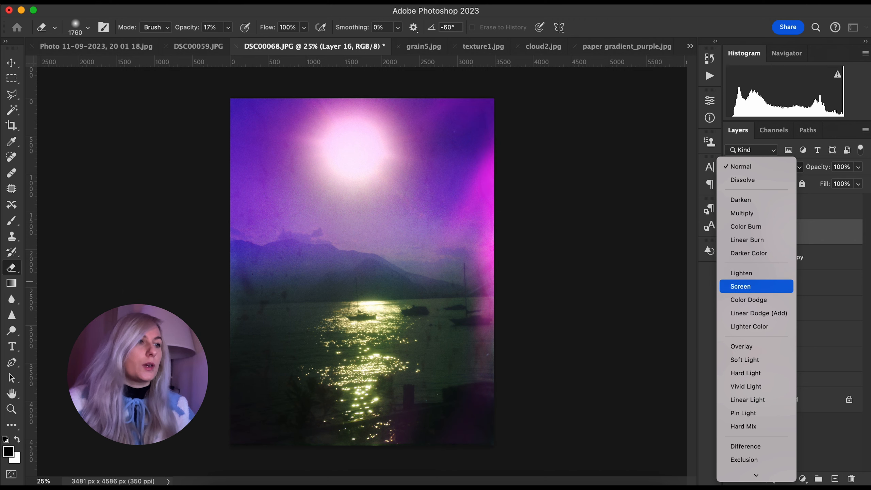
click(748, 290)
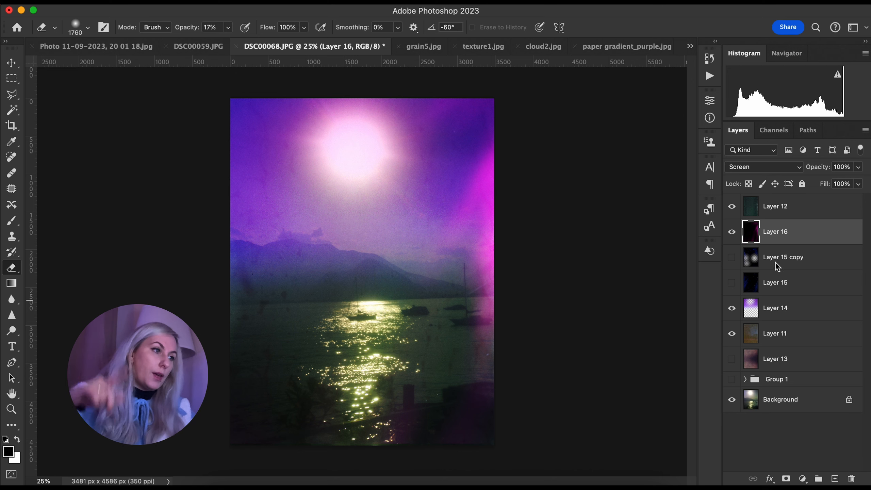
Add a Hue/Saturation adjustment layer above the light leak and clip it to that layer only.
click(802, 480)
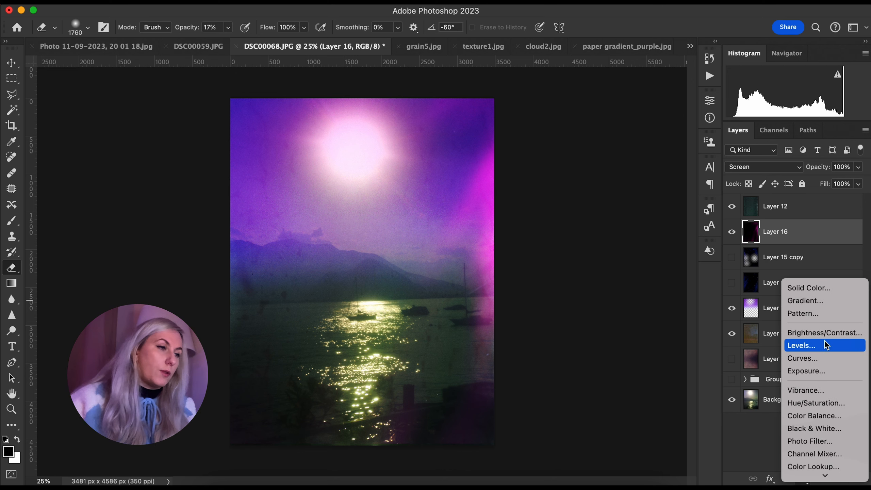
click(810, 406)
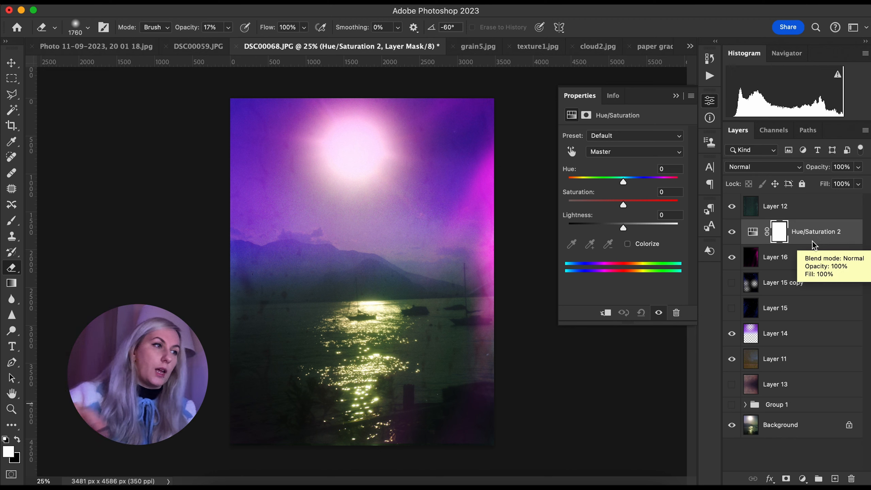
drag(793, 285, 792, 225)
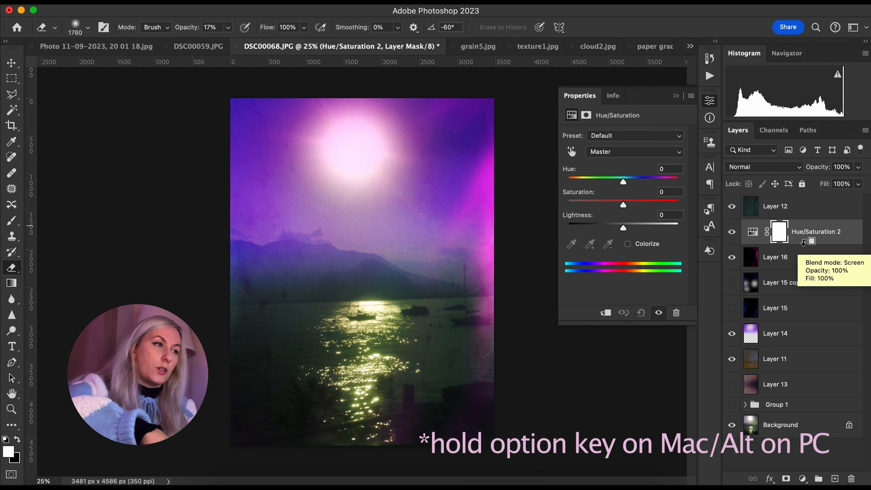
alt+click(804, 246)
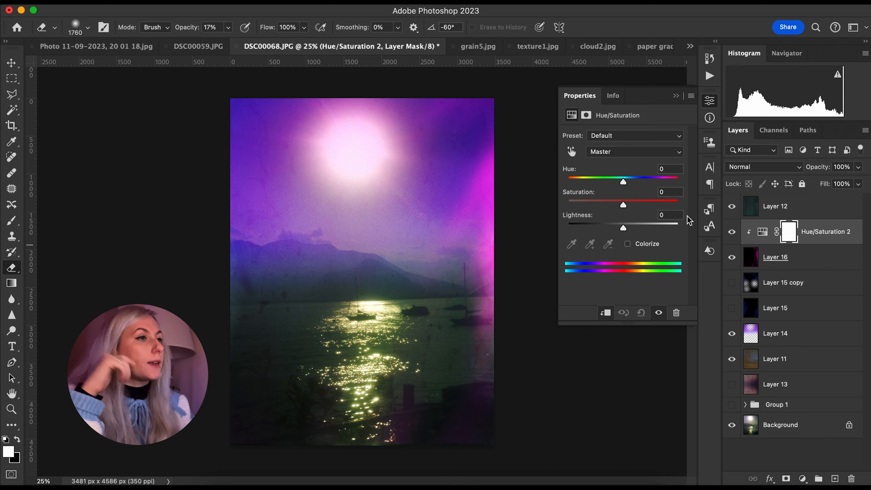
Shift the light leak's hue to -94 in the clipped Hue/Saturation adjustment and collapse its settings.
drag(623, 184, 604, 184)
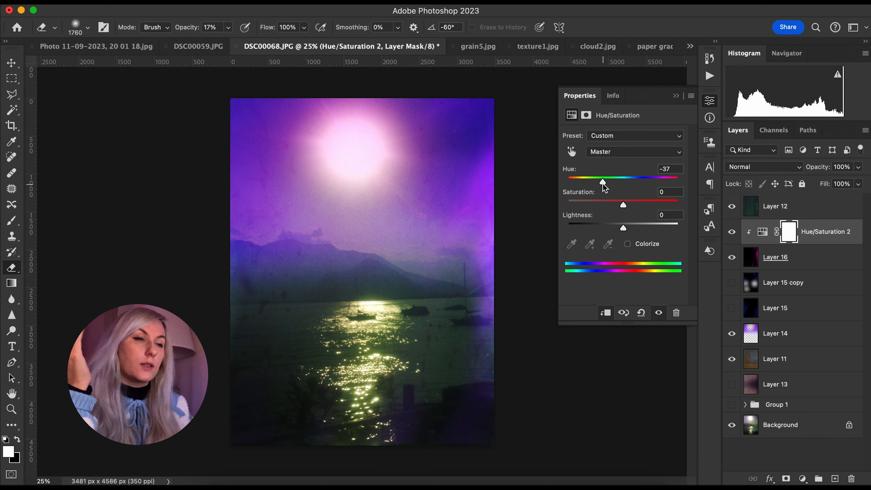
drag(602, 184, 588, 195)
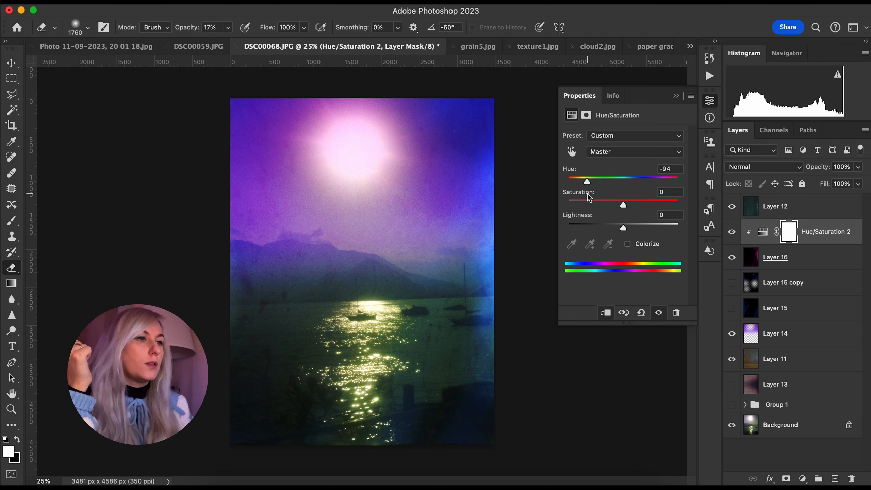
click(835, 231)
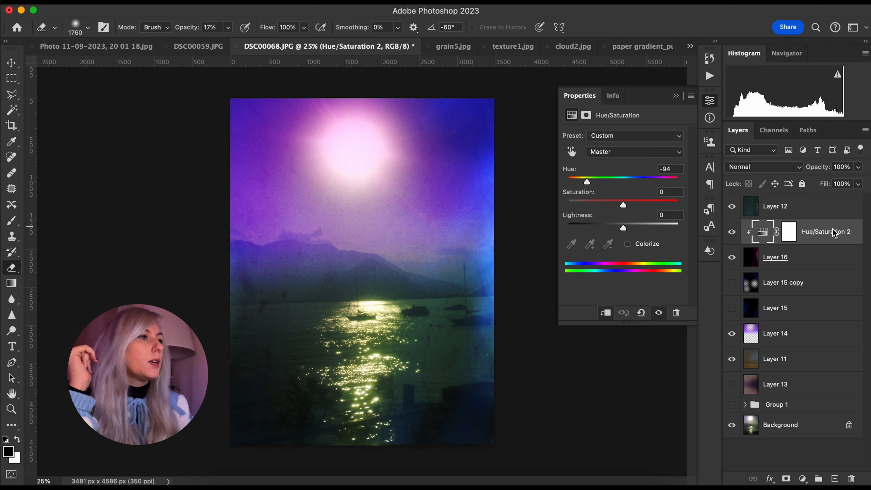
click(677, 96)
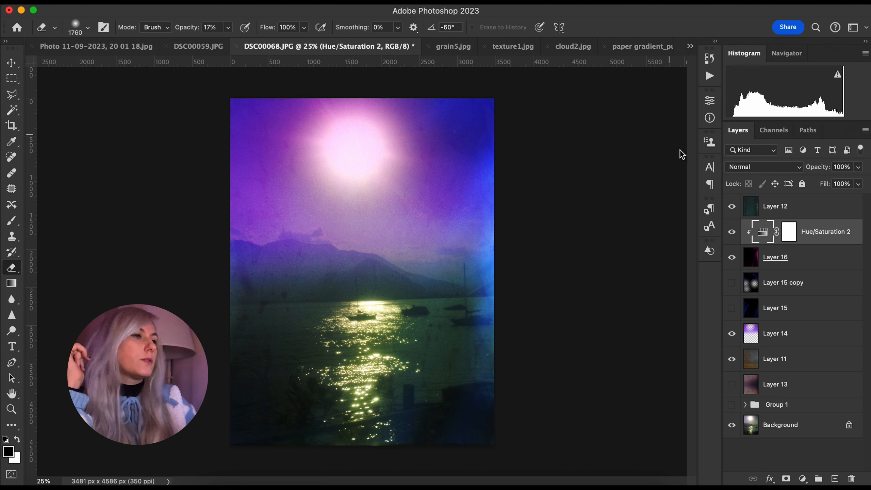
Duplicate light leak Layer 16 as Layer 16 copy and move the copy above the Hue/Saturation adjustment.
click(814, 271)
right_click(813, 269)
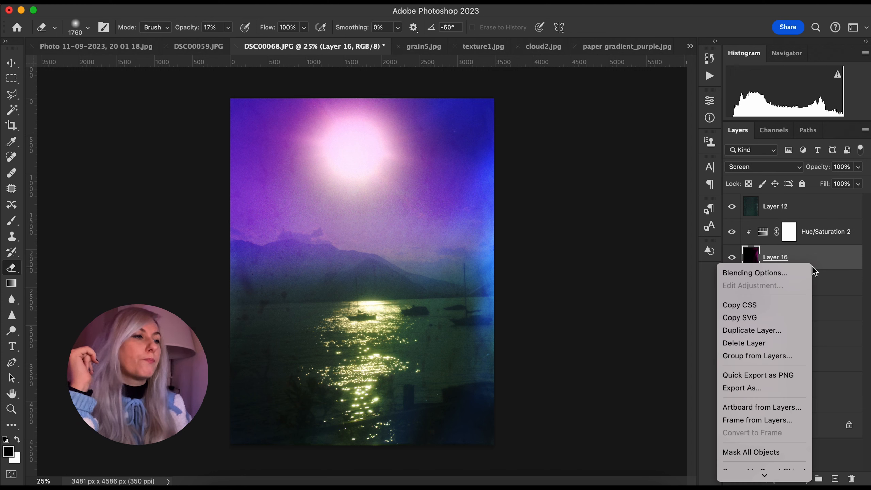
click(767, 336)
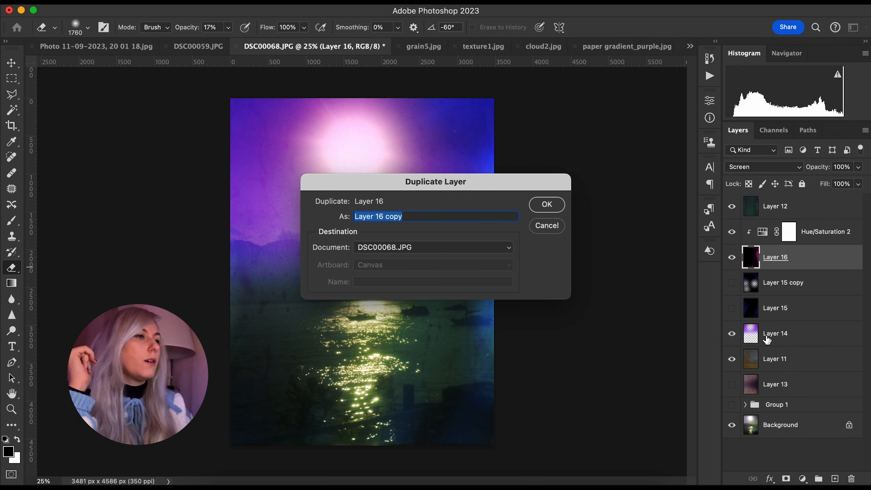
key(Return)
drag(782, 247, 779, 221)
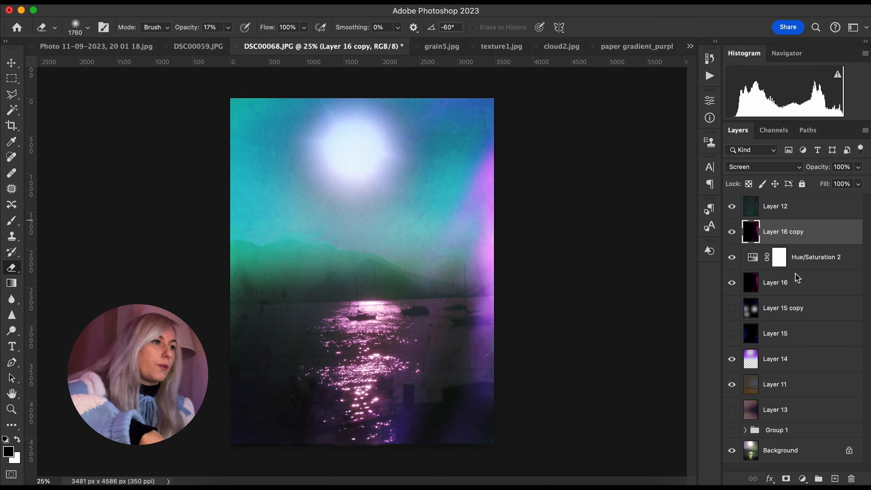
Clip the Hue/Saturation adjustment to Layer 16 again and compare the photo with and without Layer 16 copy.
alt+click(796, 263)
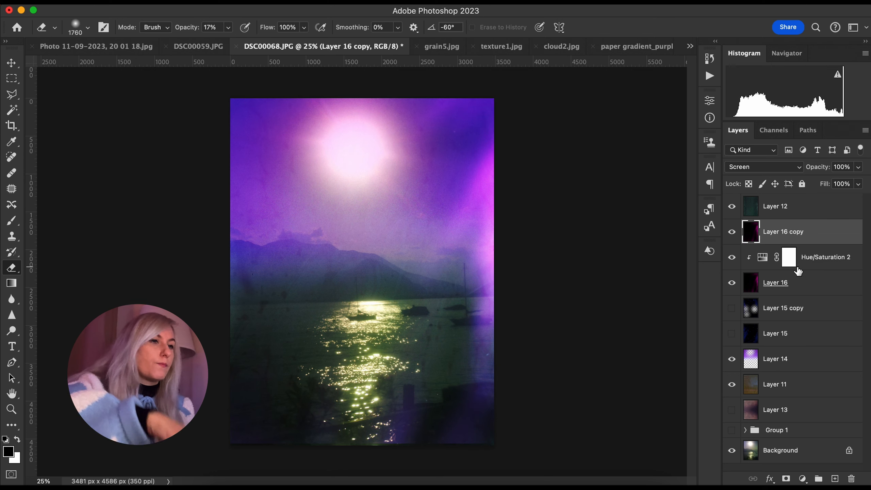
click(733, 233)
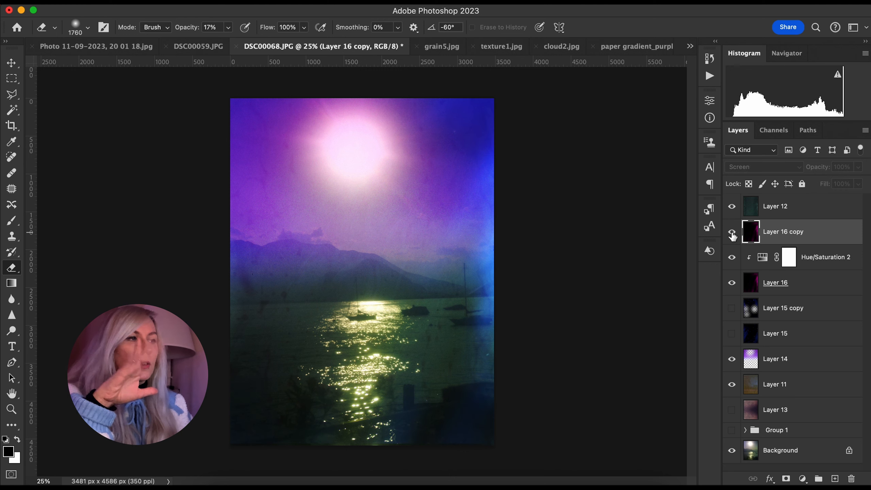
click(732, 233)
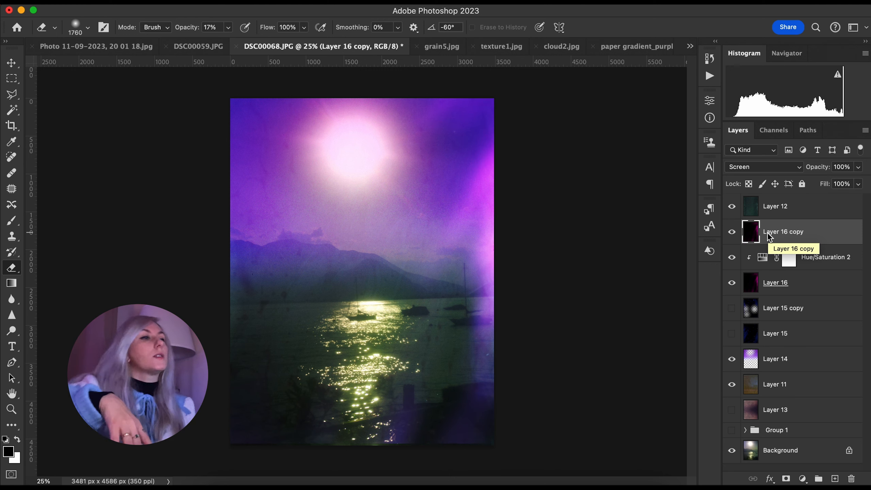
Flip Layer 16 copy horizontally and stretch it to about 135% width and 106% height, keeping its glow on the photo's opposite edge.
key(super+t)
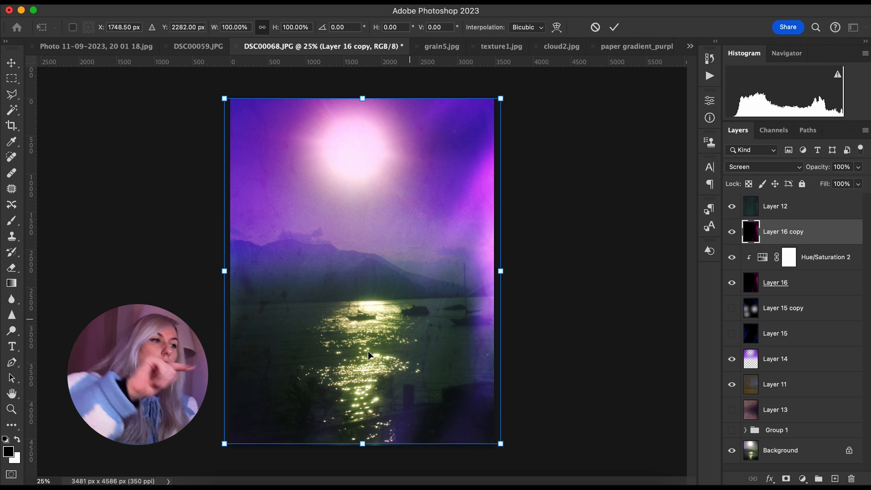
right_click(422, 295)
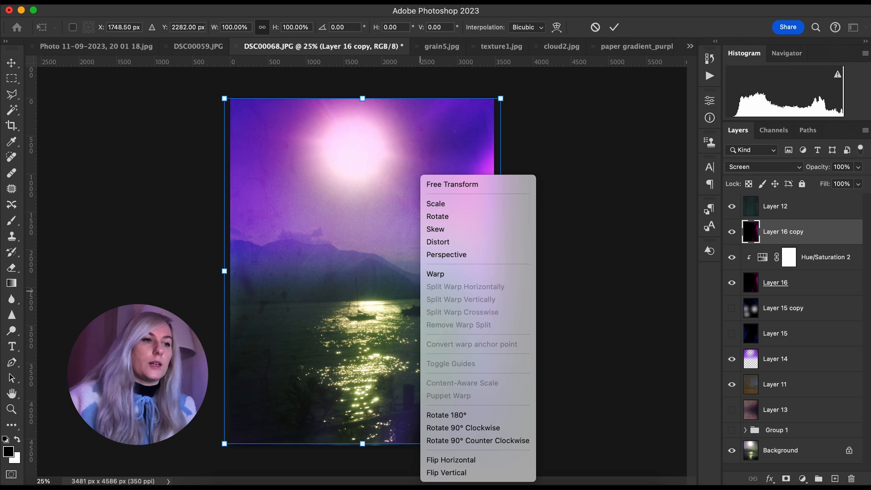
click(451, 461)
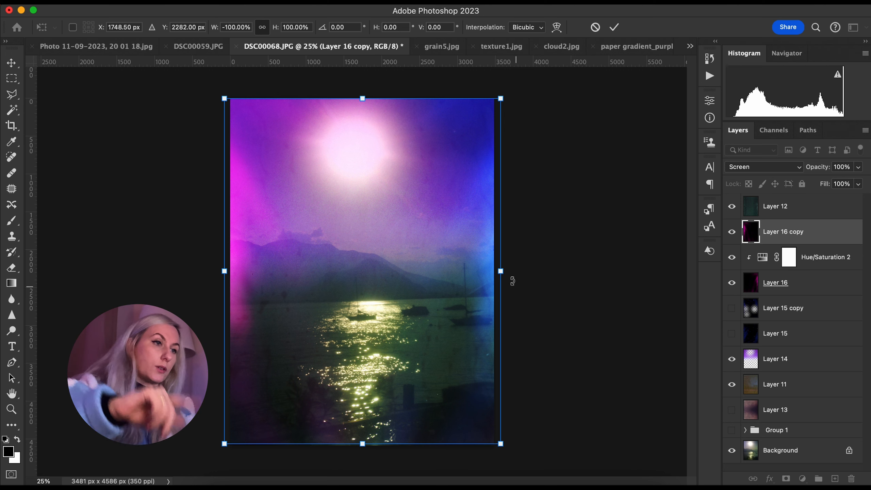
drag(501, 271, 587, 280)
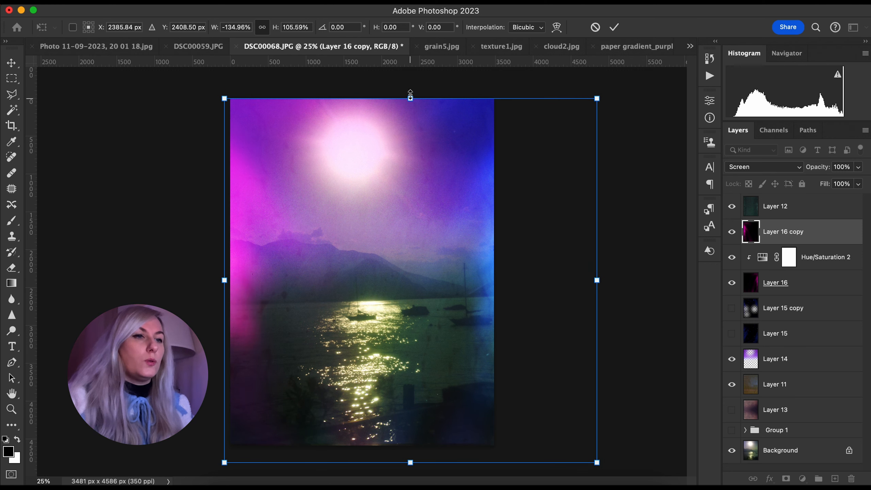
mouse_move(412, 98)
mouse_down()
mouse_move(412, 74)
mouse_move(424, 98)
mouse_move(424, 52)
mouse_move(416, 102)
mouse_up()
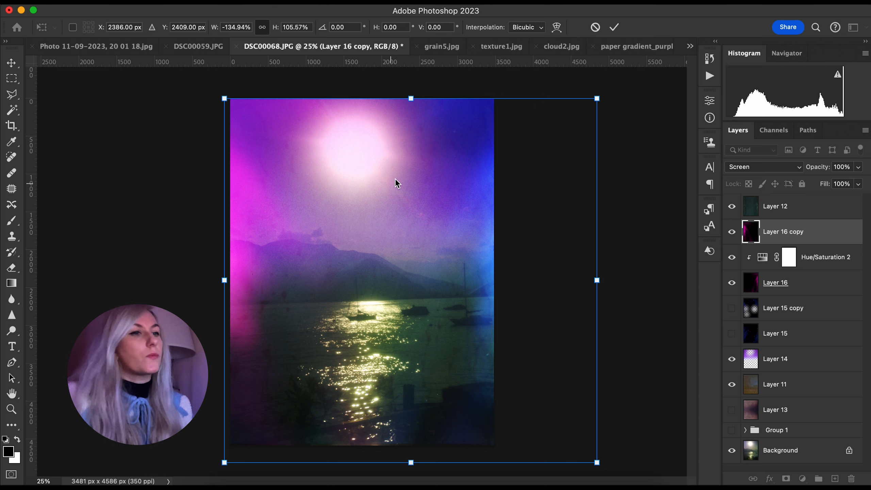
mouse_move(411, 100)
mouse_down()
mouse_move(428, 82)
mouse_move(412, 107)
mouse_up()
mouse_move(391, 179)
mouse_down()
mouse_move(385, 169)
mouse_move(391, 173)
mouse_up()
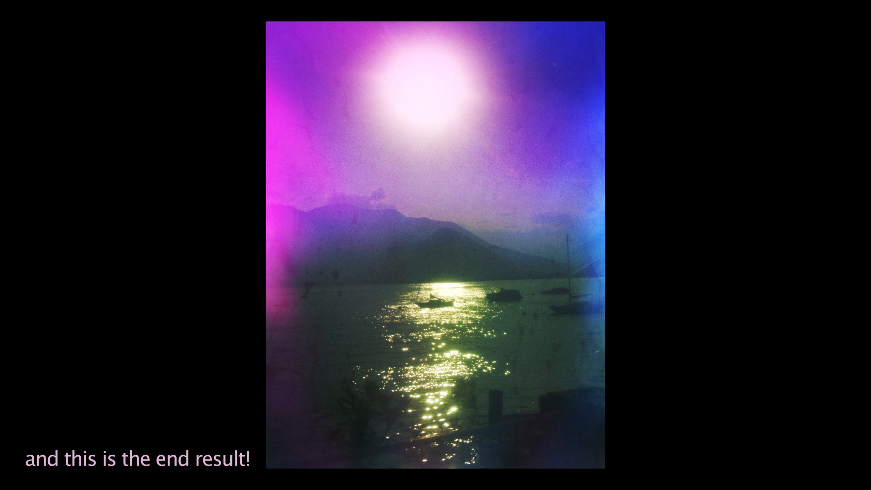